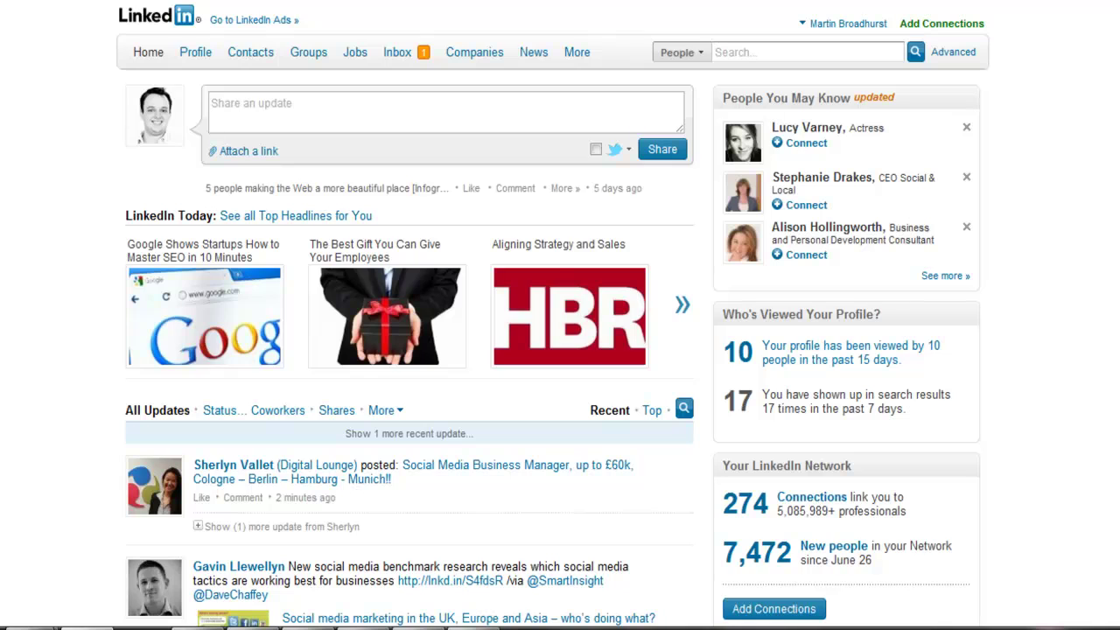
Open LinkedIn's productivity tools overview from the home page footer and launch the Email Signature creator.
scroll(560, 315, down, 20)
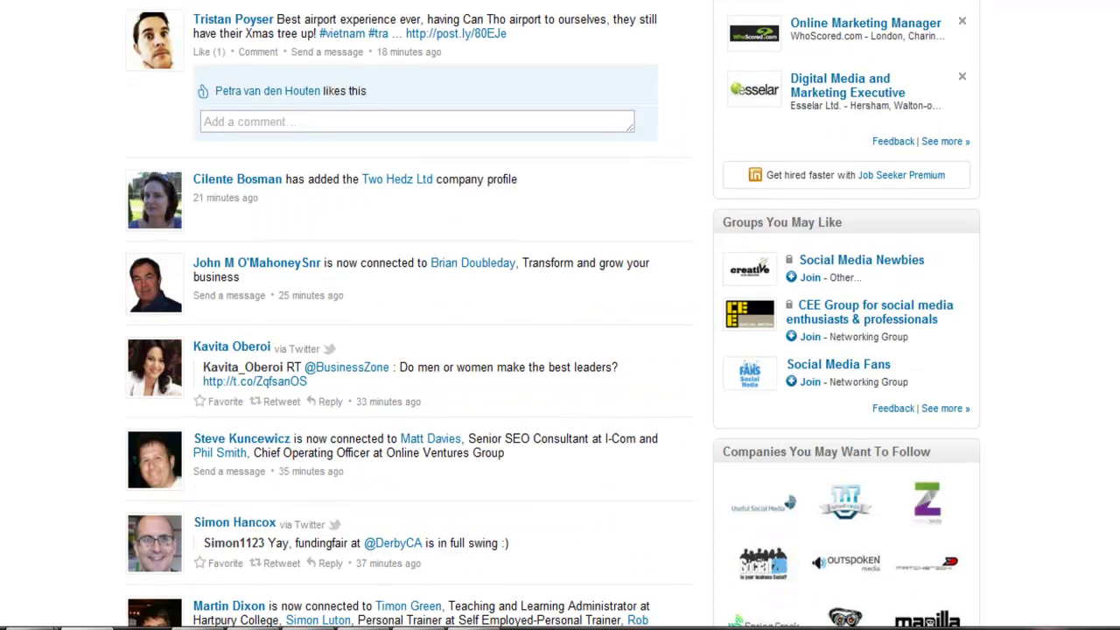
scroll(560, 315, down, 5)
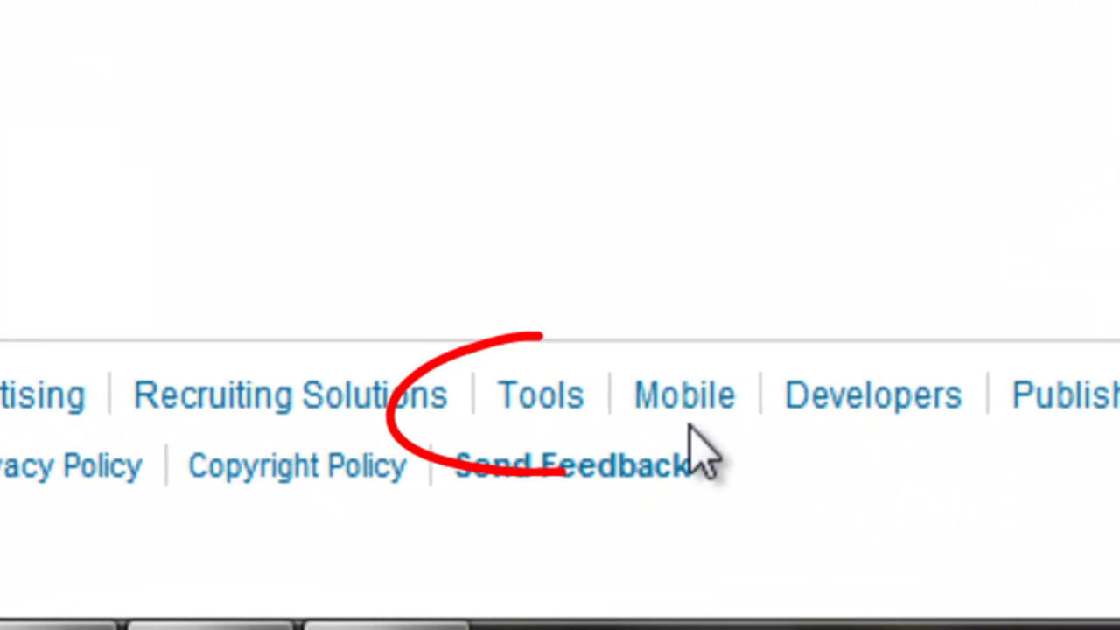
click(573, 404)
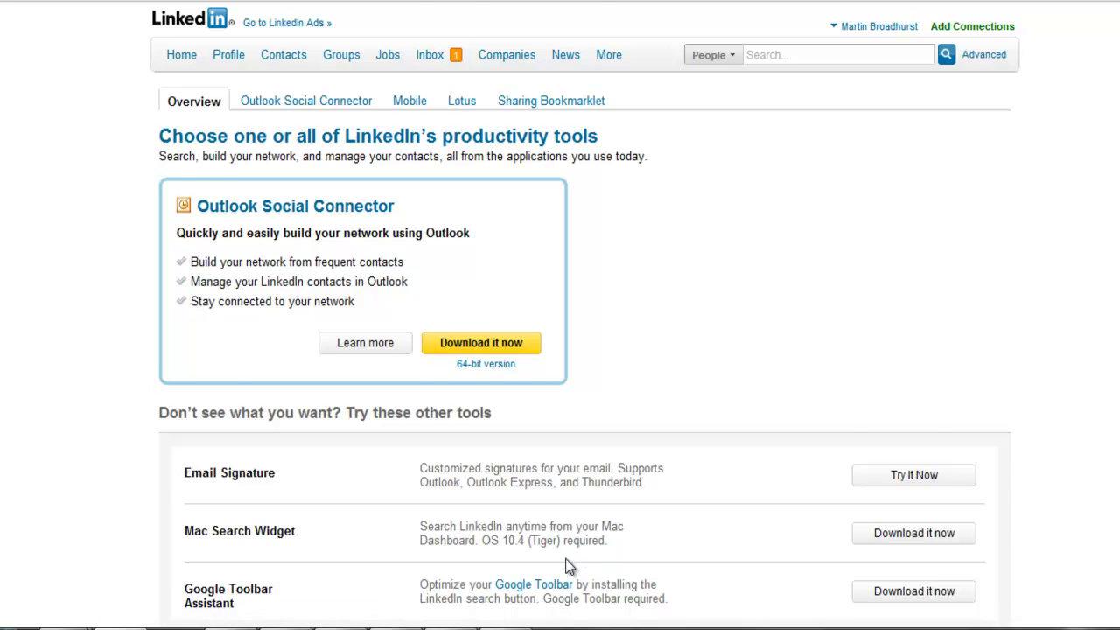
scroll(565, 558, down, 2)
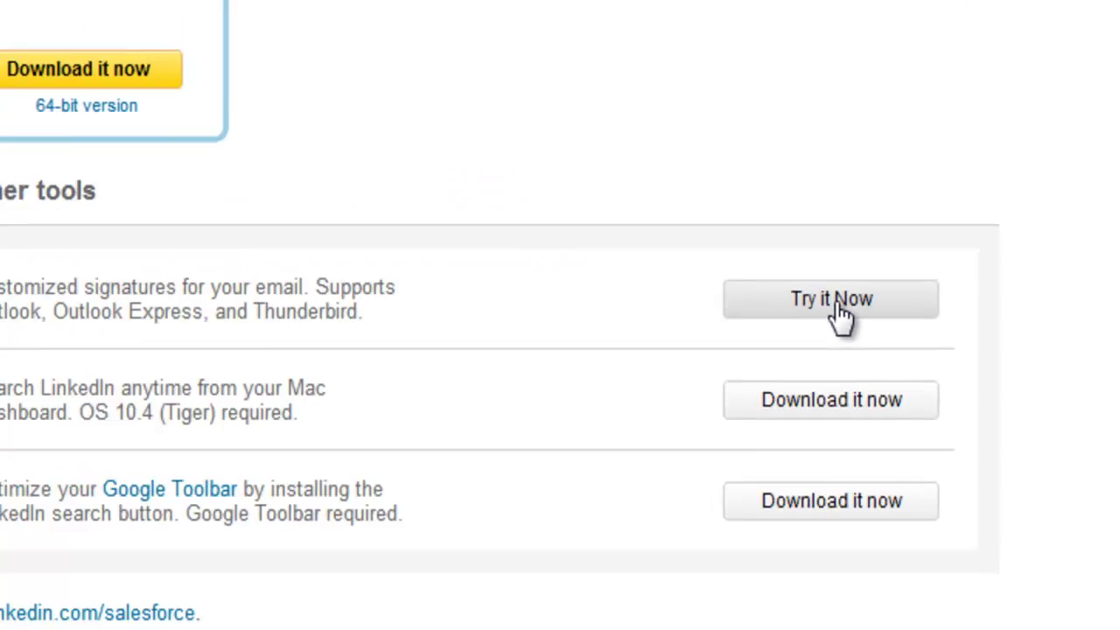
click(836, 305)
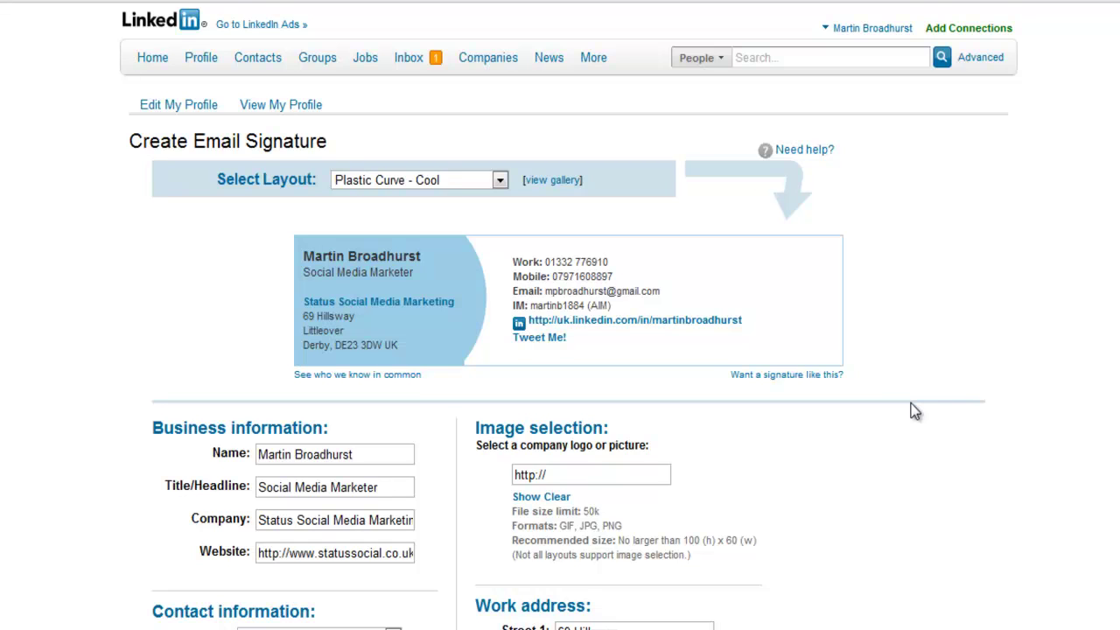
Browse the available email signature layouts in the gallery and choose Plastic Curve - Cool.
click(499, 182)
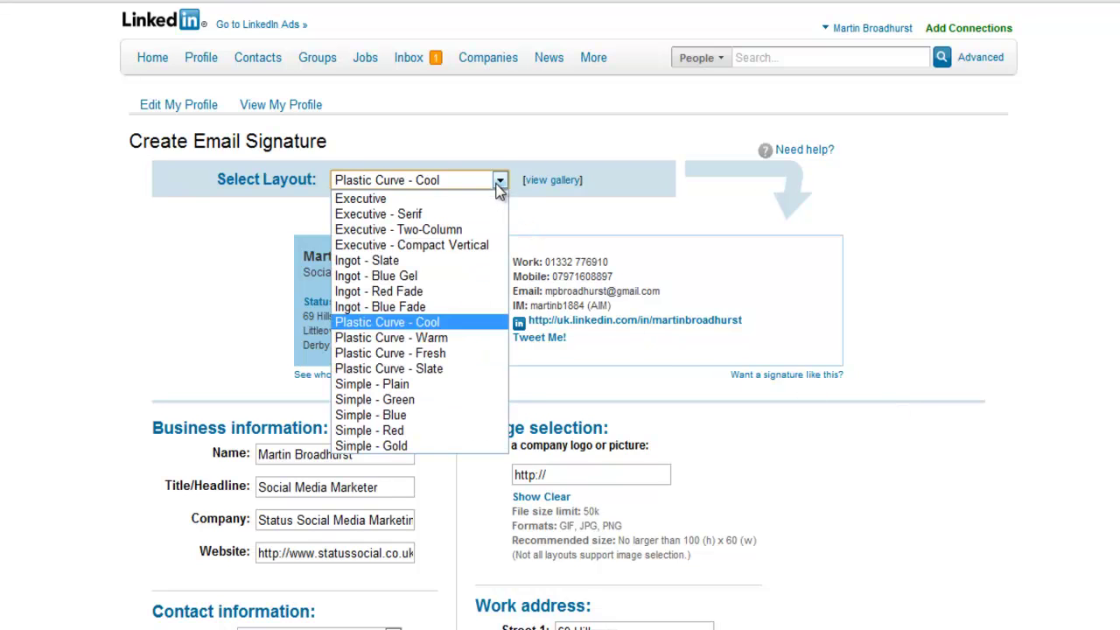
click(546, 183)
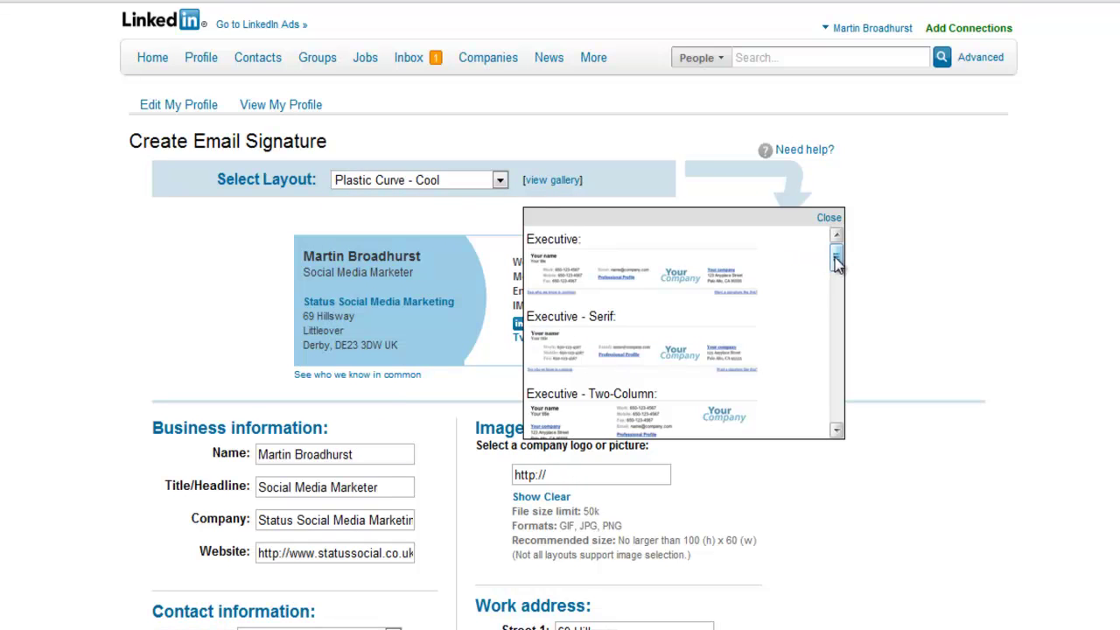
drag(837, 260, 842, 325)
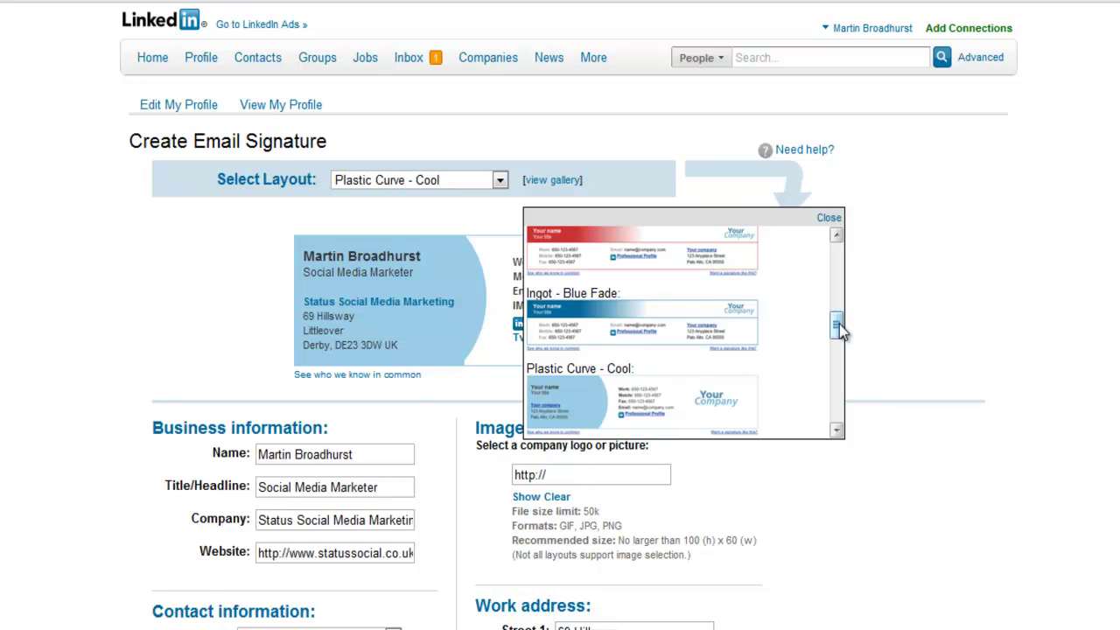
drag(838, 329, 837, 340)
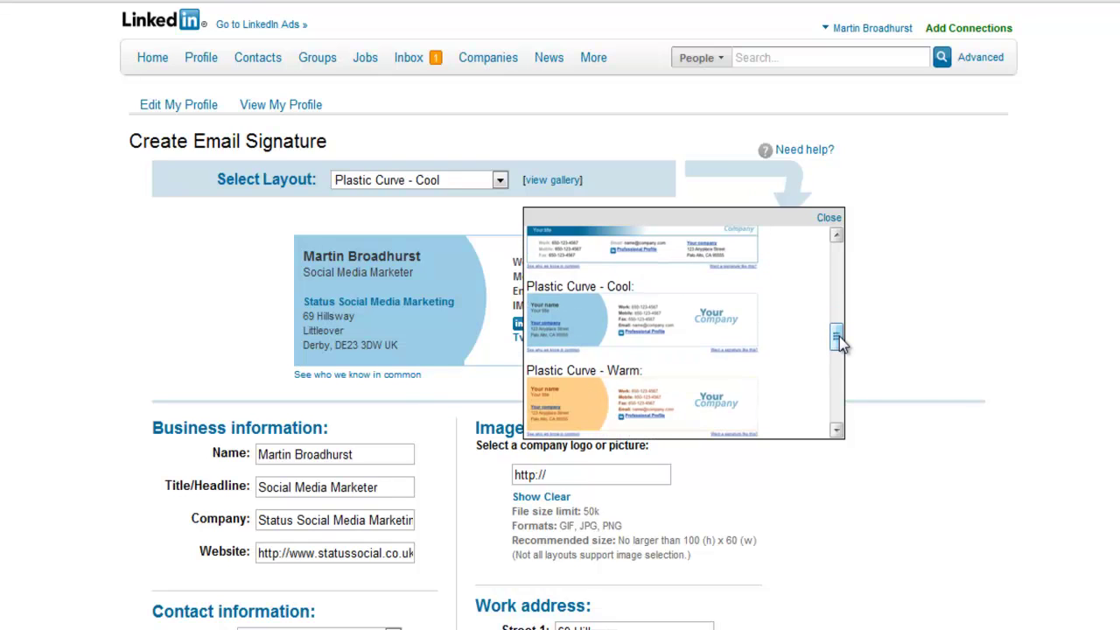
click(739, 333)
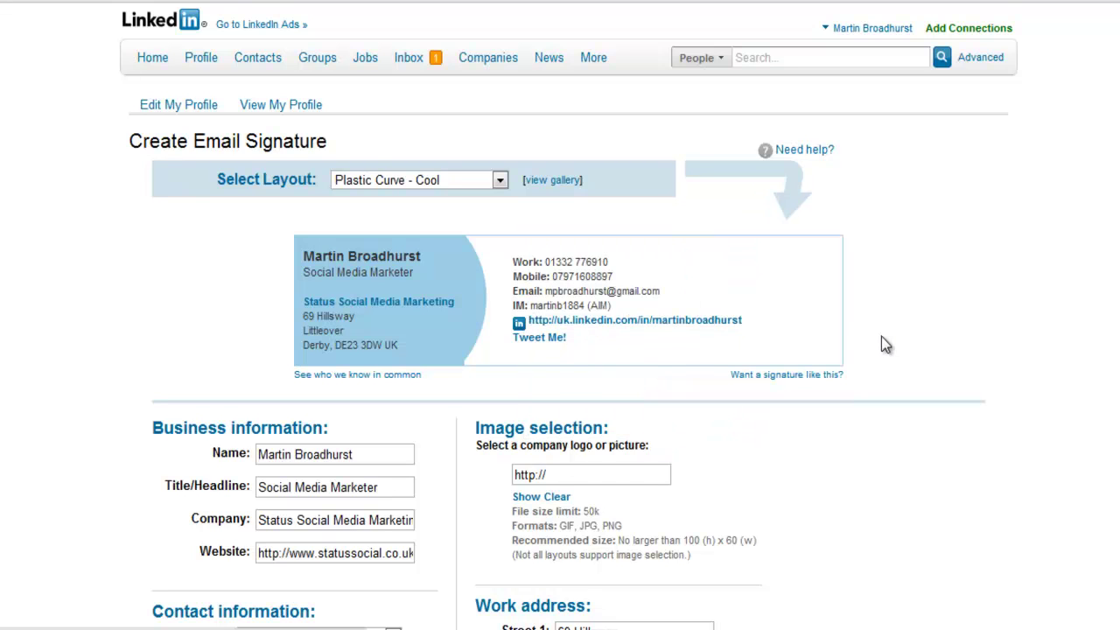
In the contact information, select the company email address and set the instant messenger service to Skype.
scroll(560, 350, down, 5)
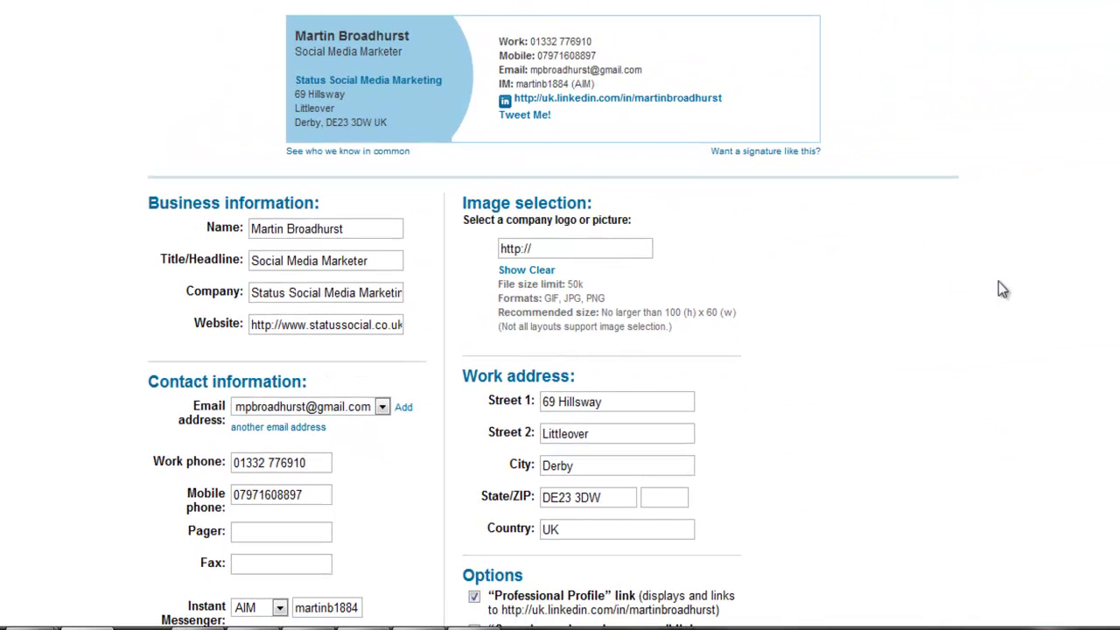
scroll(560, 315, down, 3)
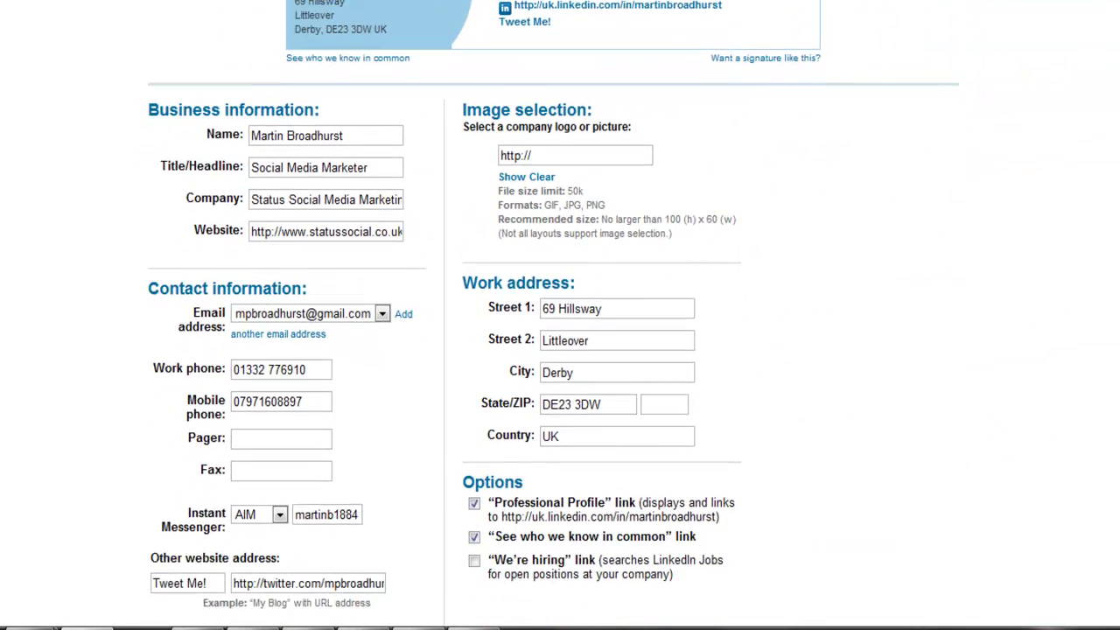
scroll(560, 315, down, 2)
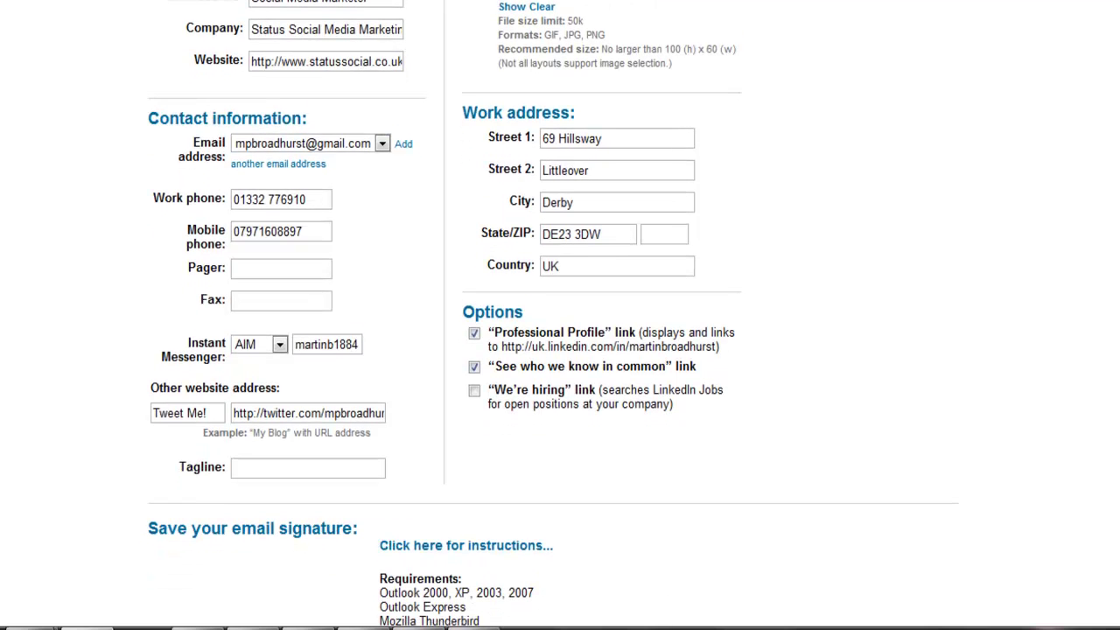
click(382, 145)
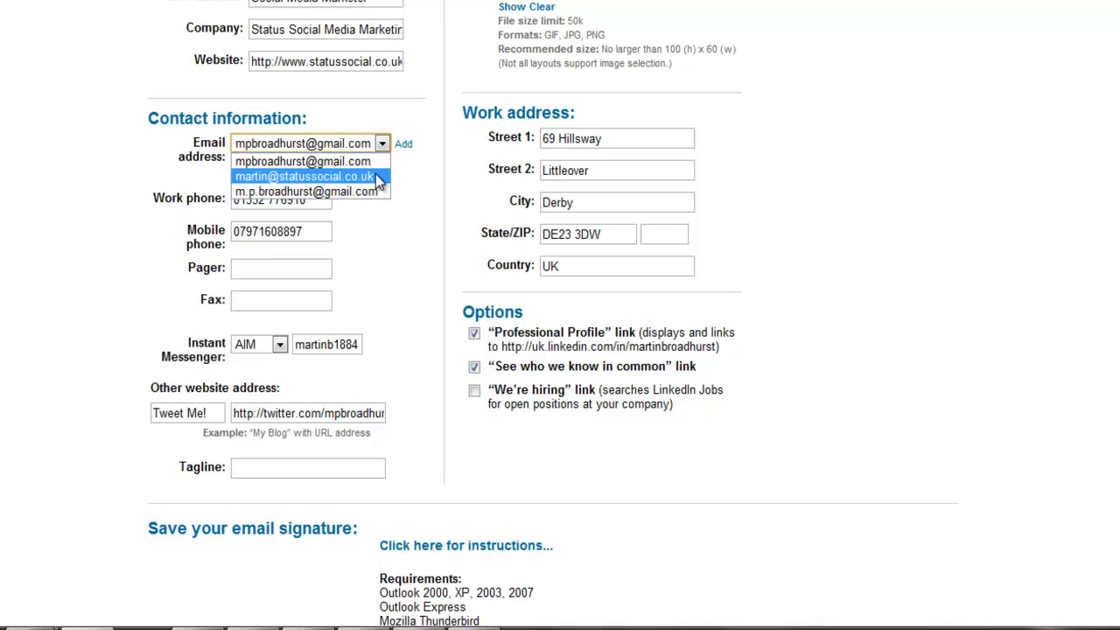
click(378, 177)
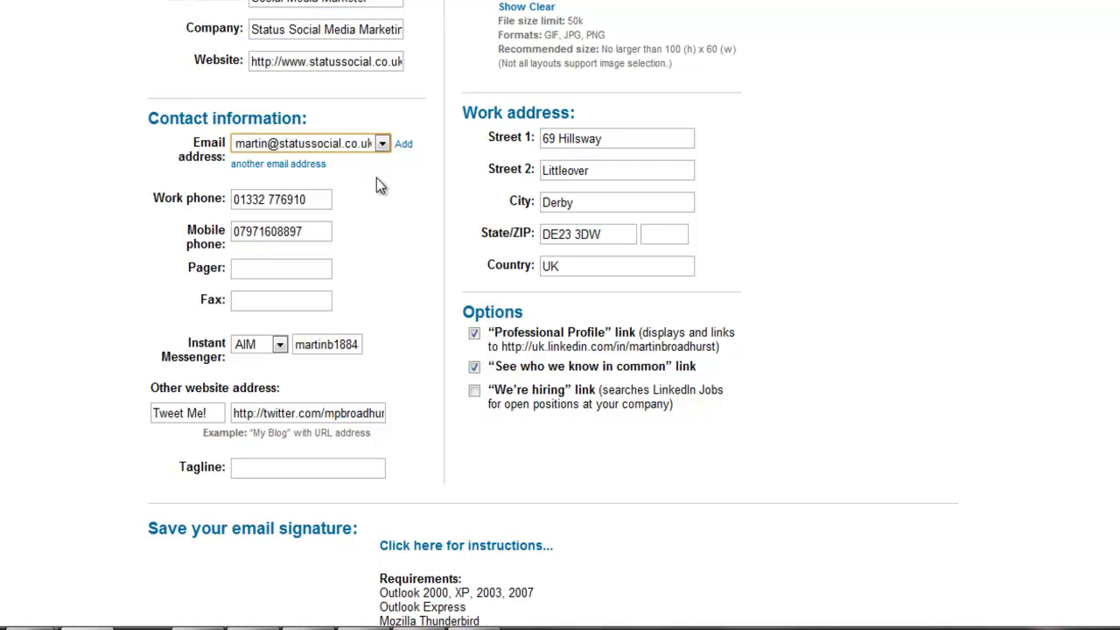
click(280, 345)
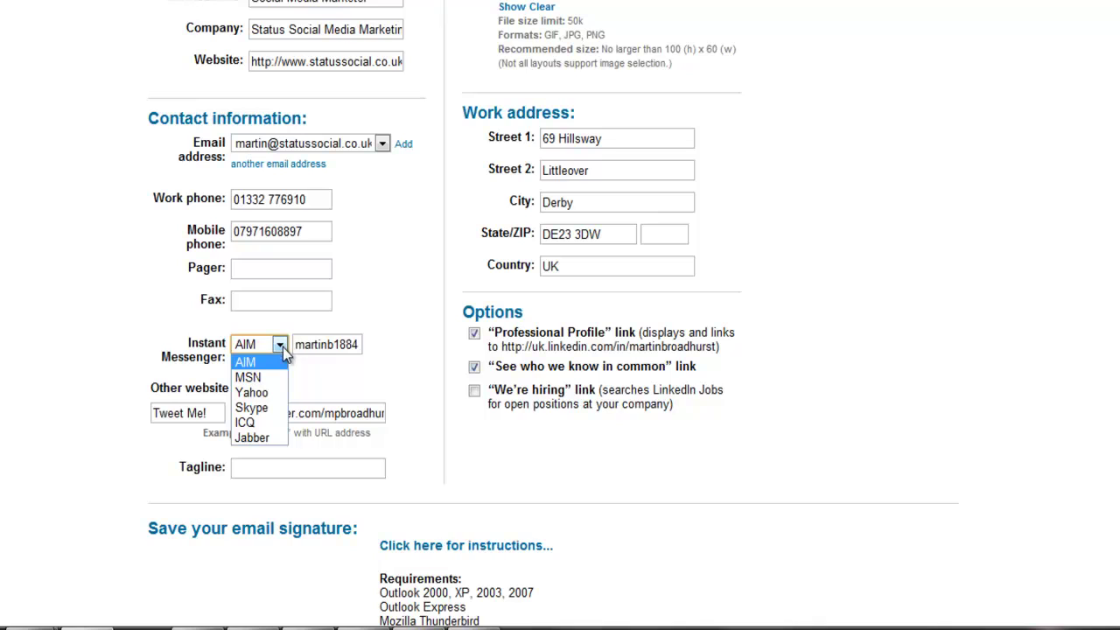
click(274, 409)
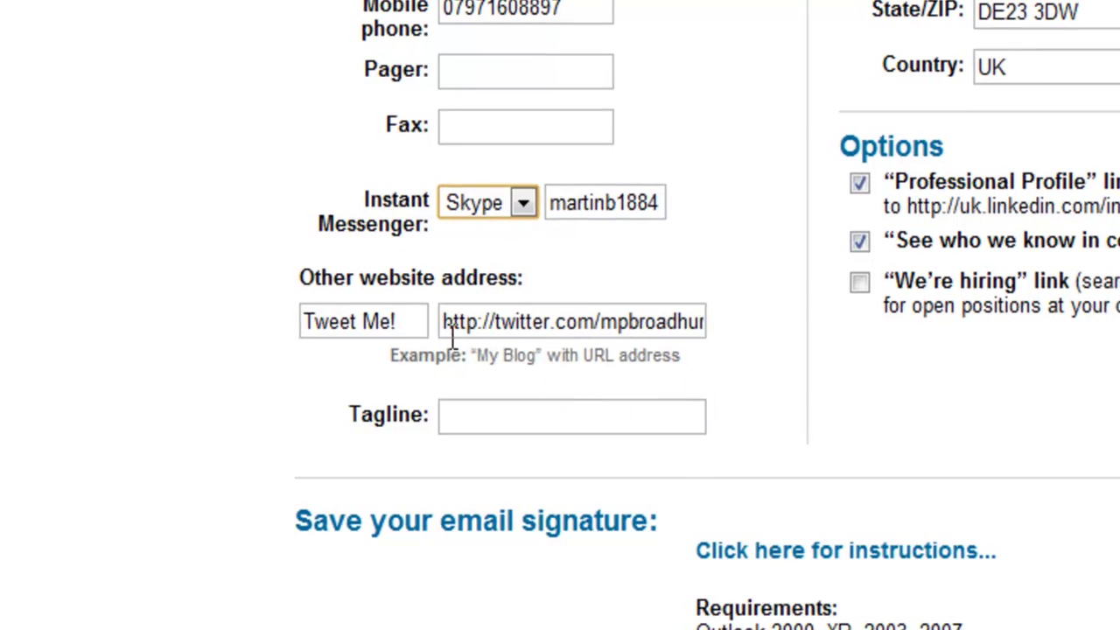
Change the label of the other website address to "Personal blog".
drag(398, 321, 244, 305)
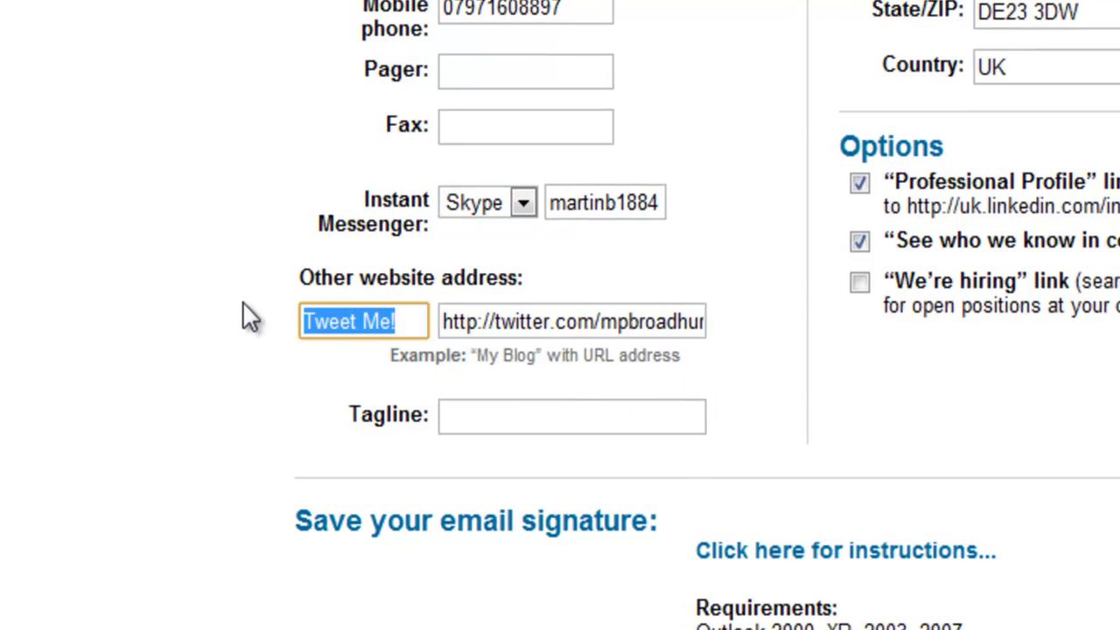
text(Oe)
key(BackSpace)
key(BackSpace)
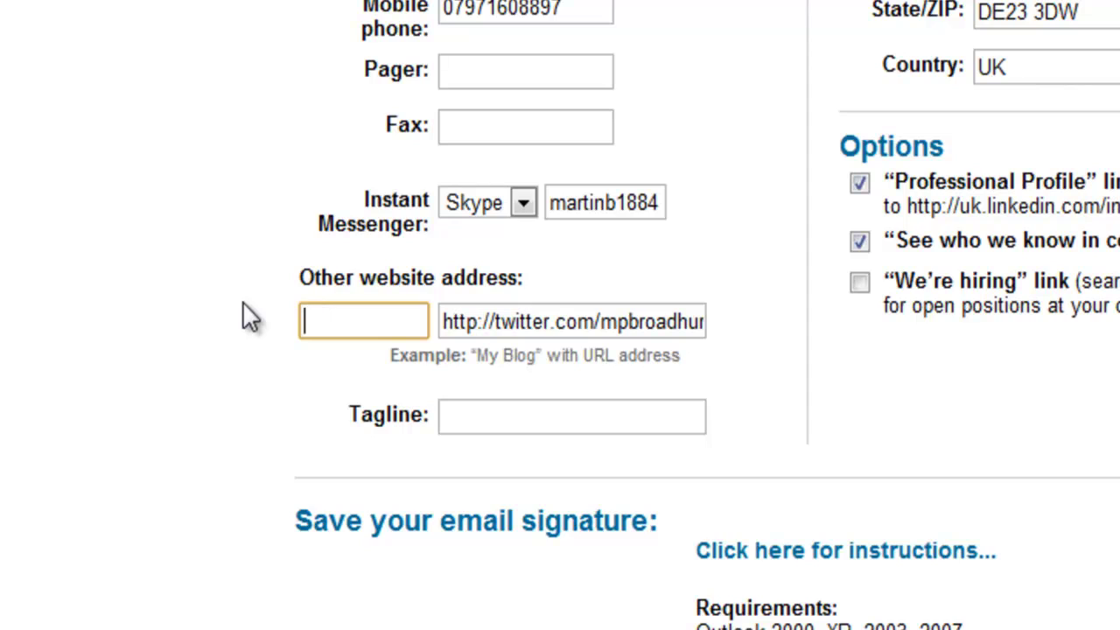
text(Personal )
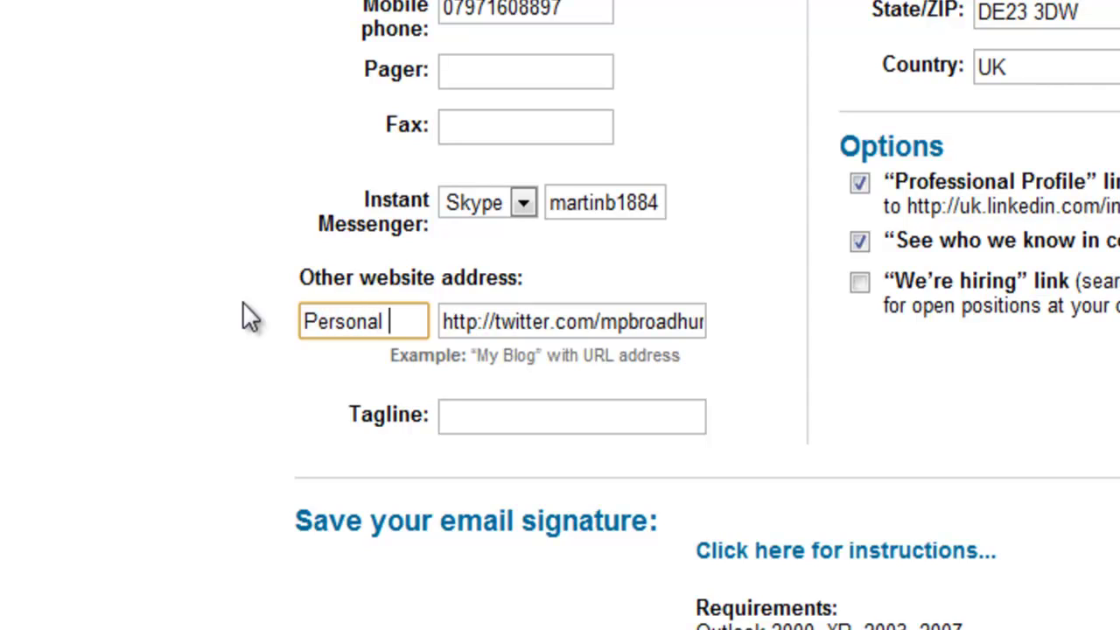
text(blog)
Set the label of the other website address to "Tweet me!".
key(ctrl+a)
text(Tweet me!)
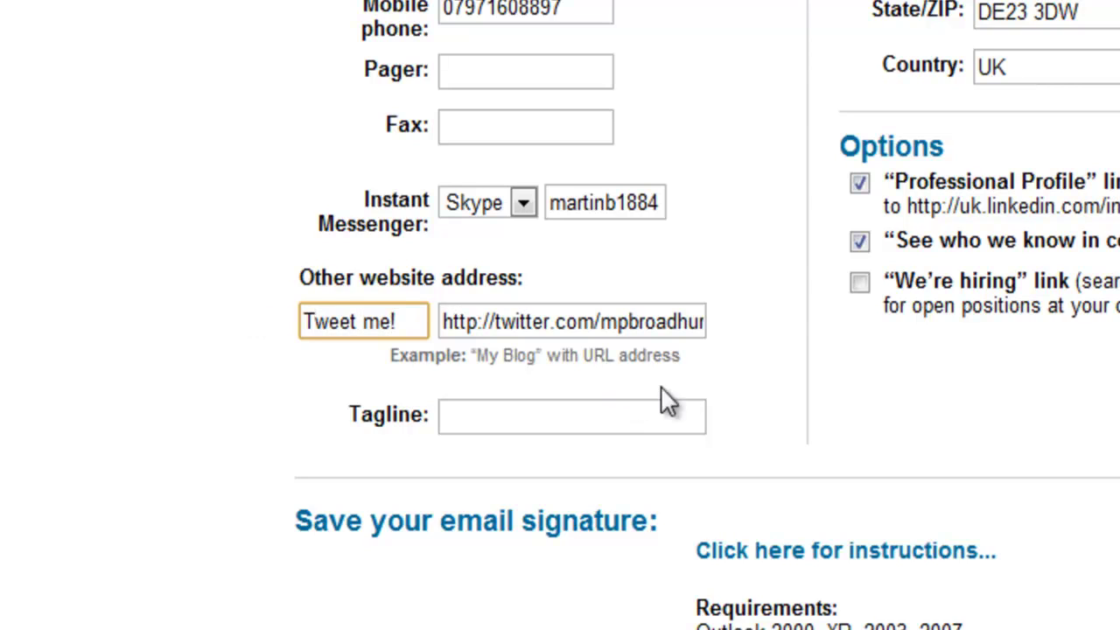
click(706, 424)
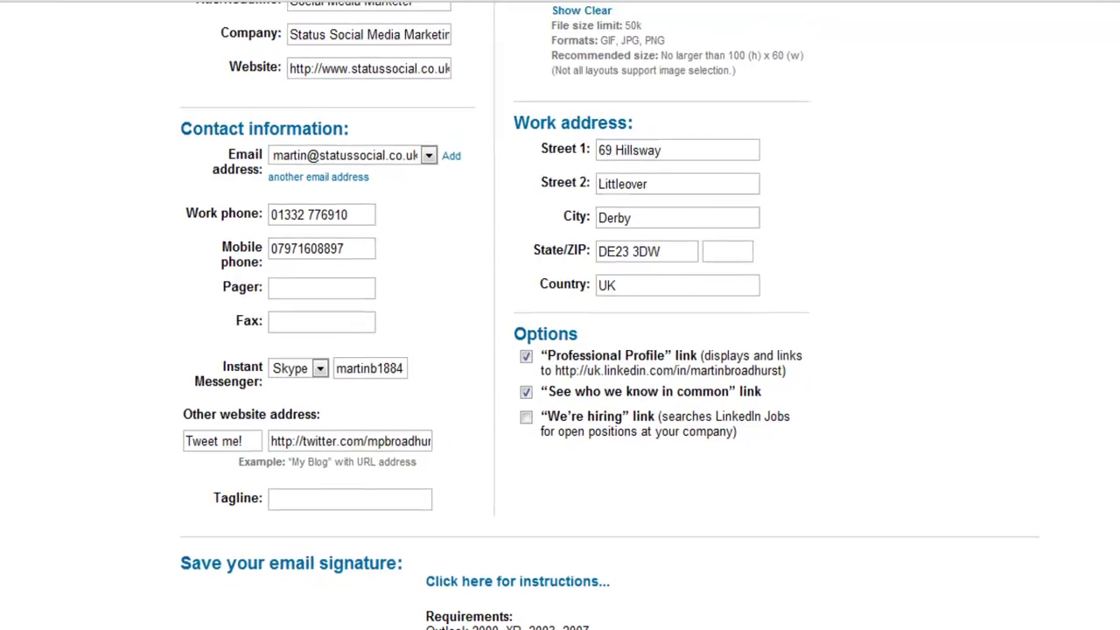
Replace the company logo address in the image selection with the copied statussocial.co.uk image URL.
scroll(607, 318, up, 3)
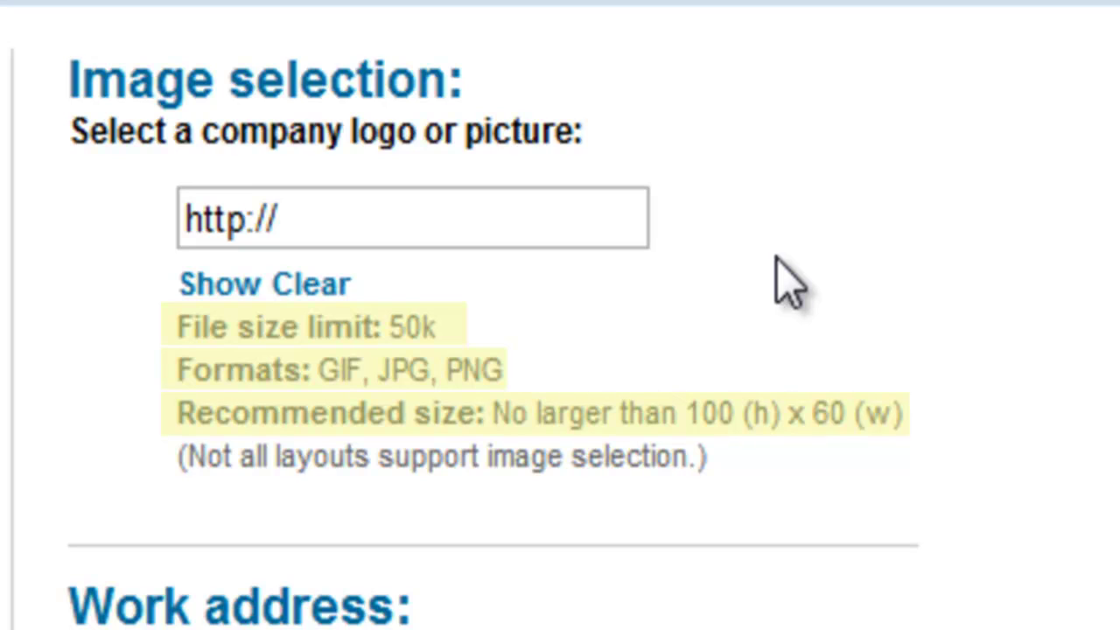
click(407, 217)
key(ctrl+a)
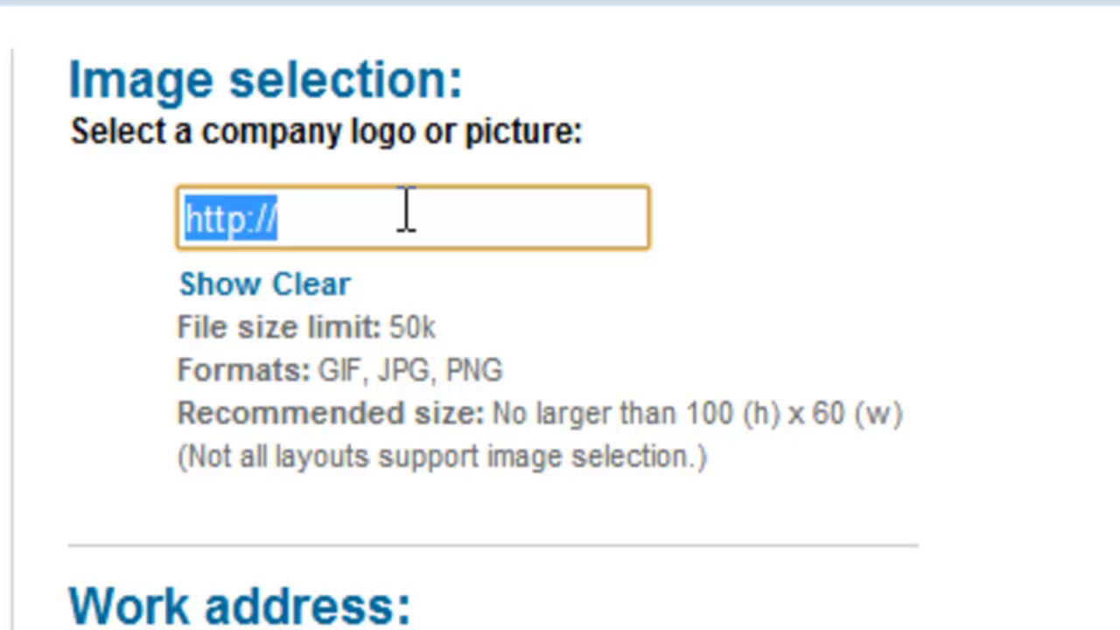
key(ctrl+v)
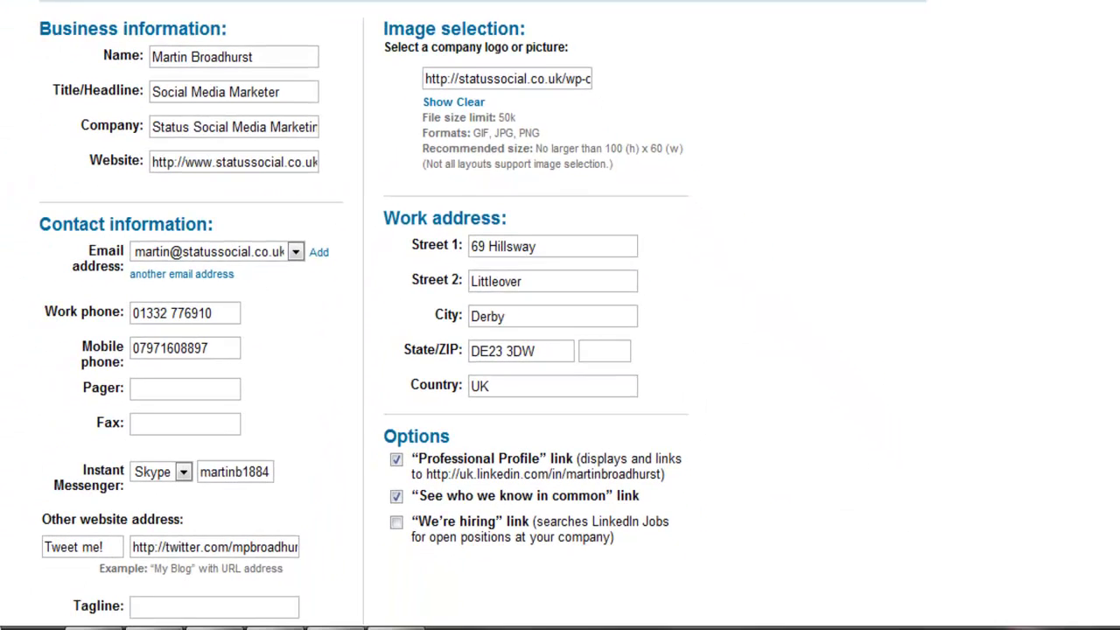
Open the instructions for saving the email signature and copy the entire generated signature code.
scroll(560, 315, down, 3)
scroll(560, 315, down, 3)
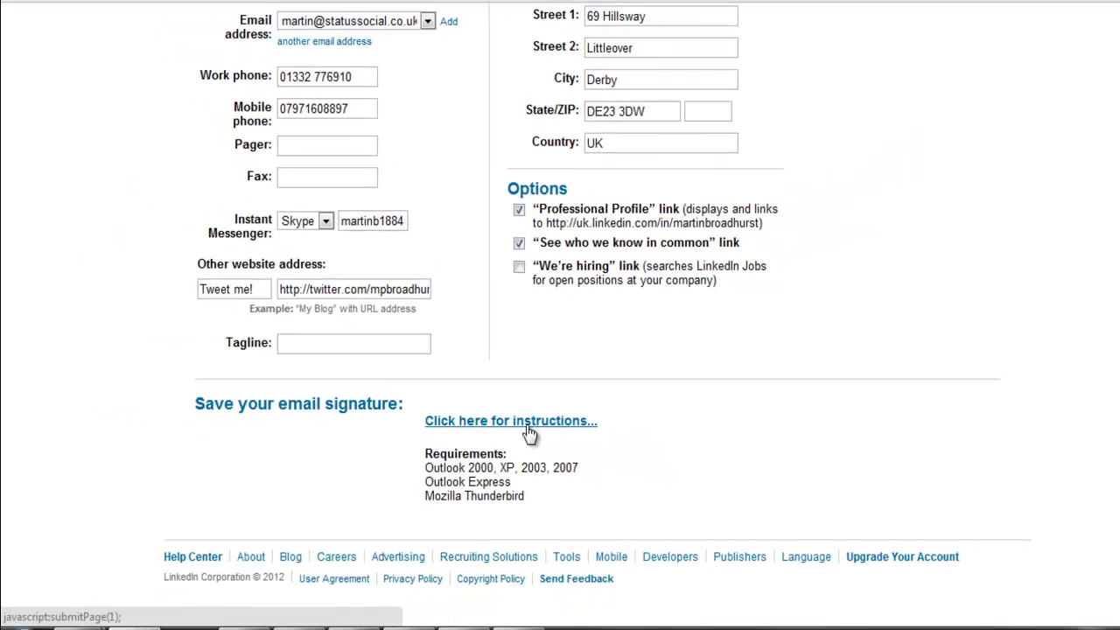
click(598, 492)
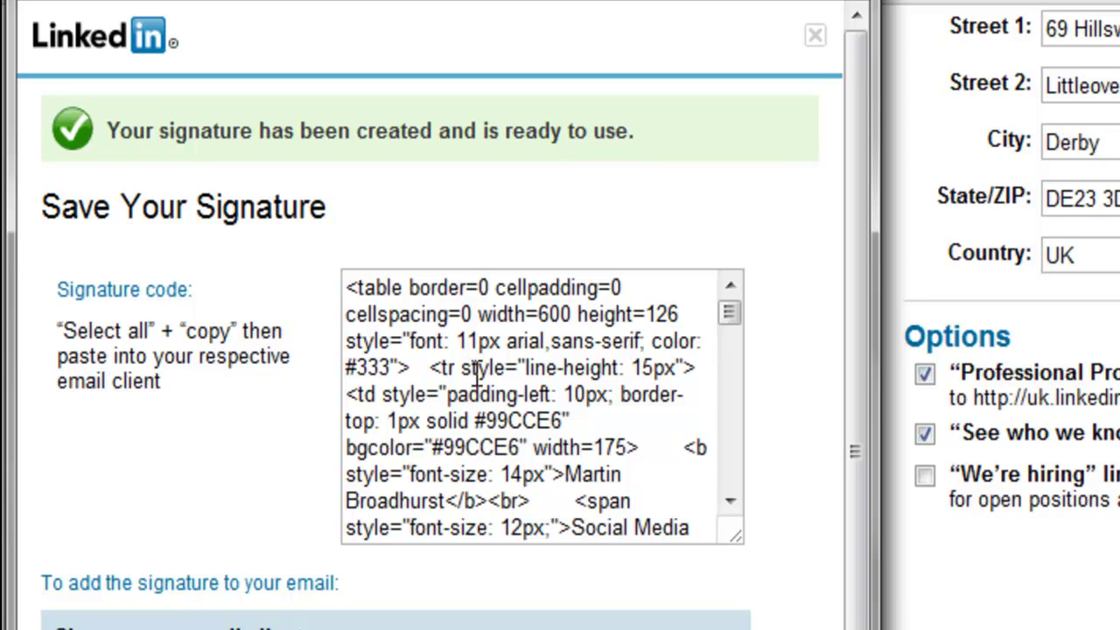
click(477, 376)
key(ctrl+a)
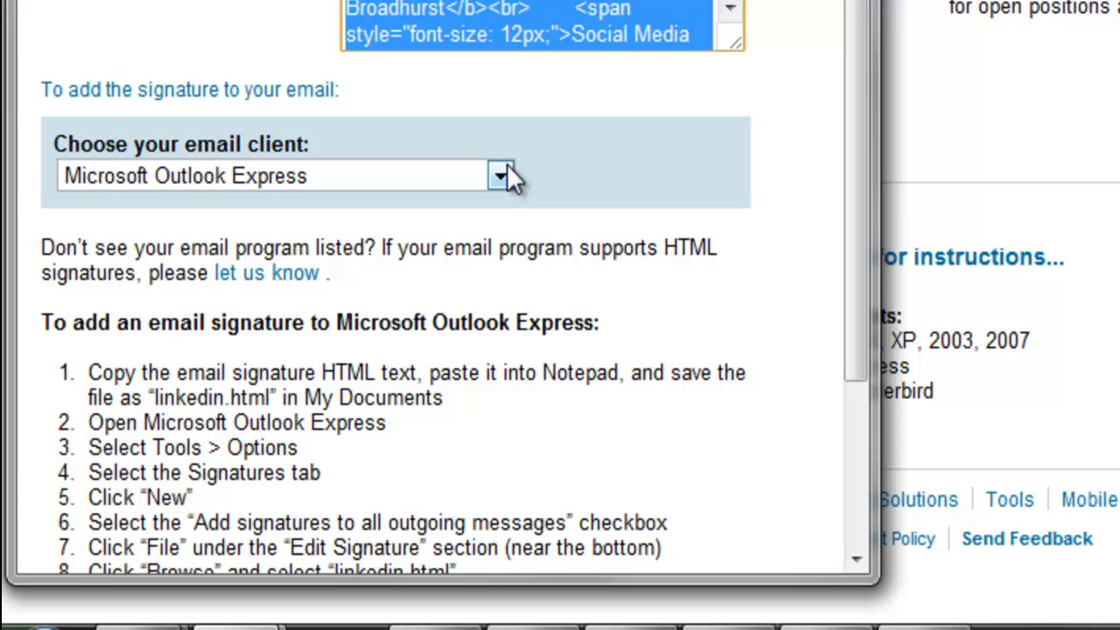
Choose Mozilla Thunderbird as the email client and read its instructions for adding the signature.
click(501, 175)
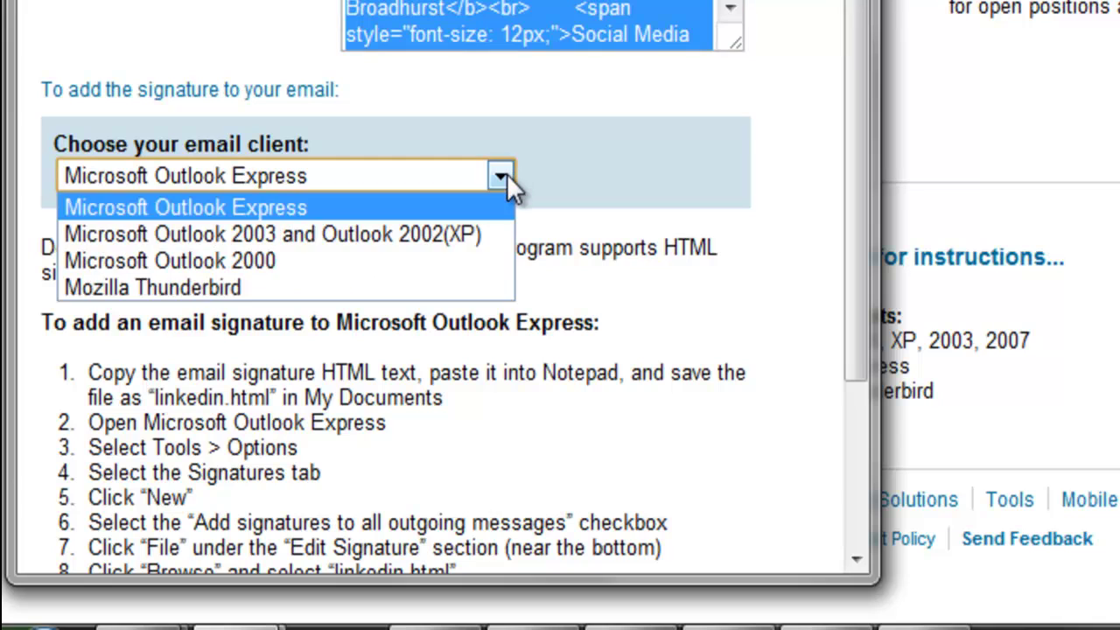
click(381, 287)
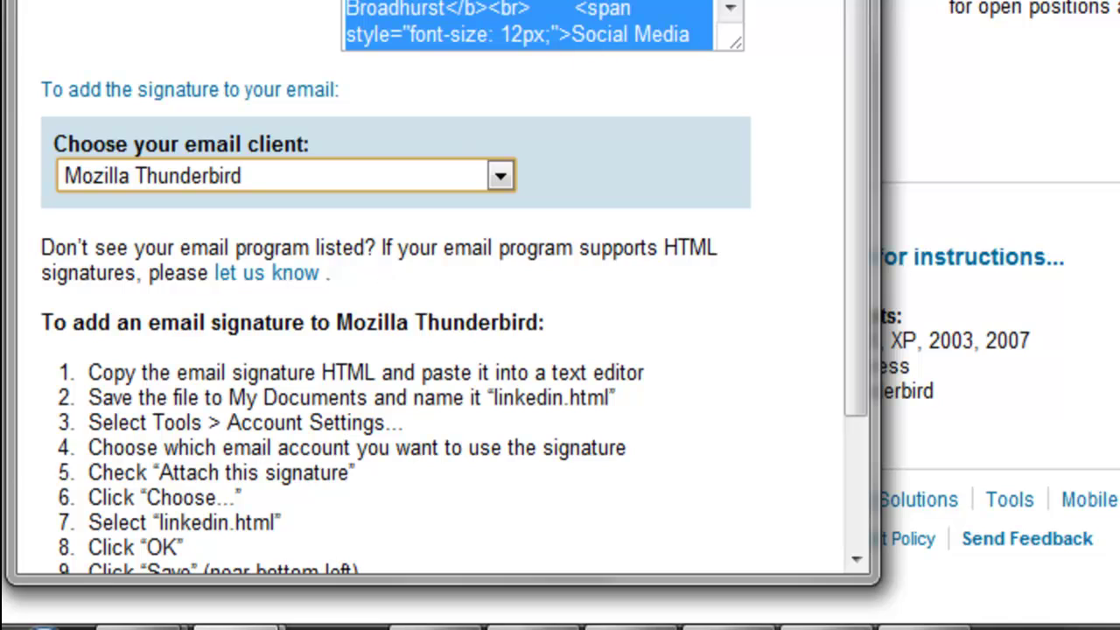
scroll(846, 70, down, 3)
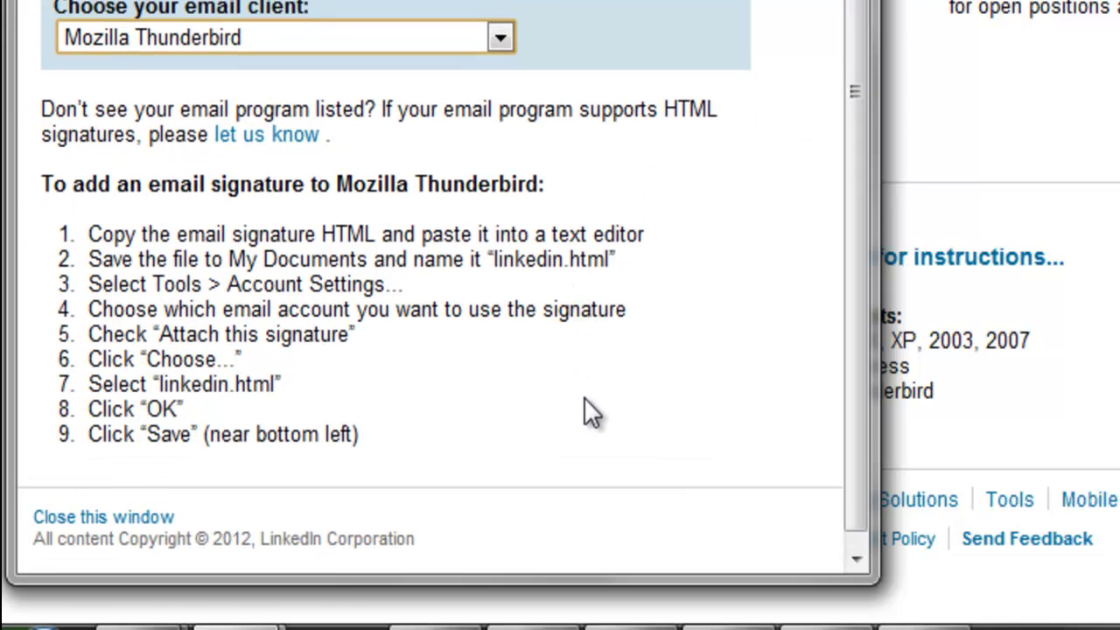
Switch to Mozilla Thunderbird and open the account settings.
mouse_move(504, 627)
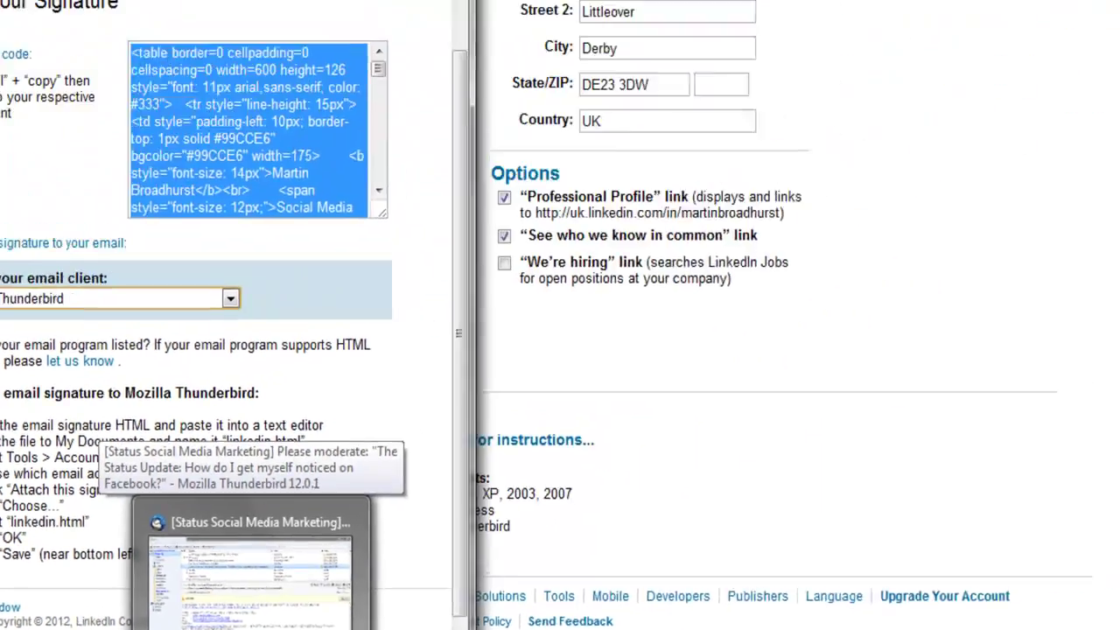
click(250, 577)
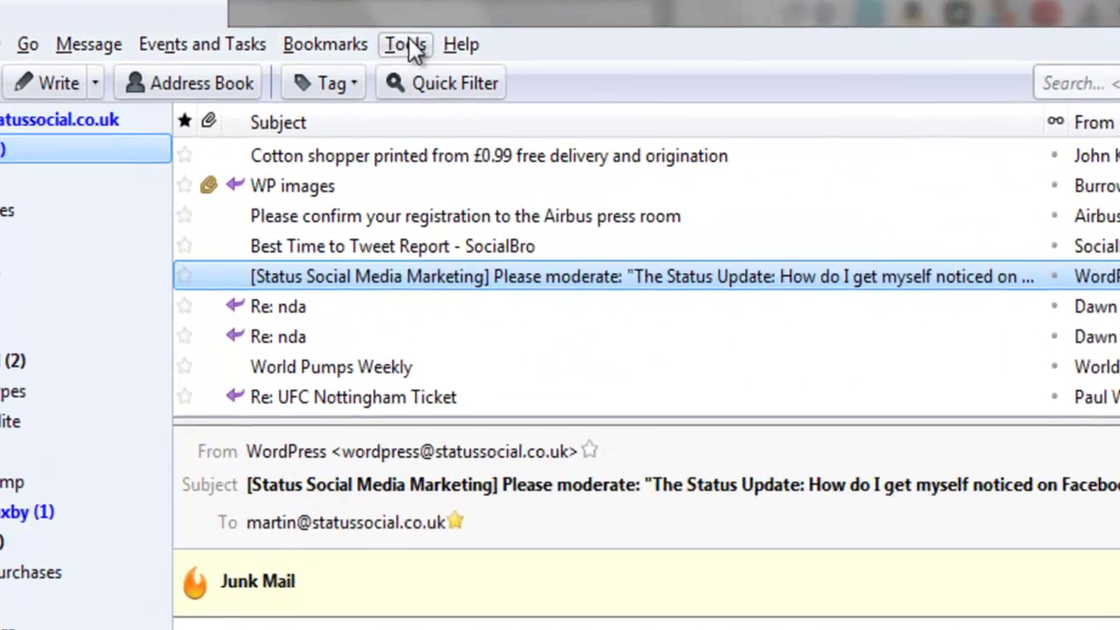
click(411, 44)
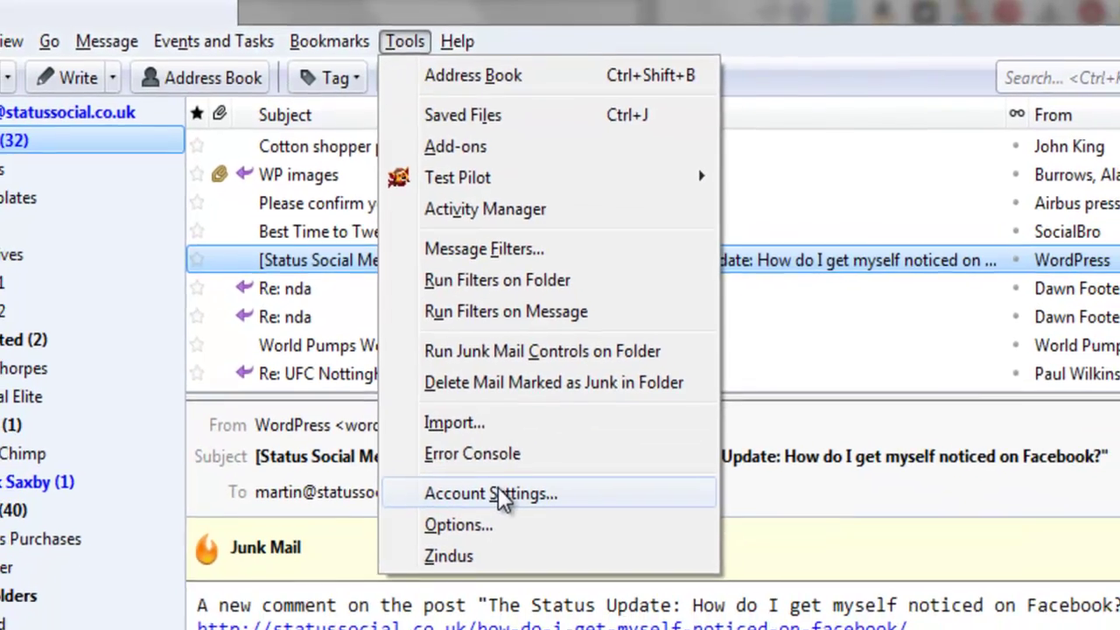
click(498, 490)
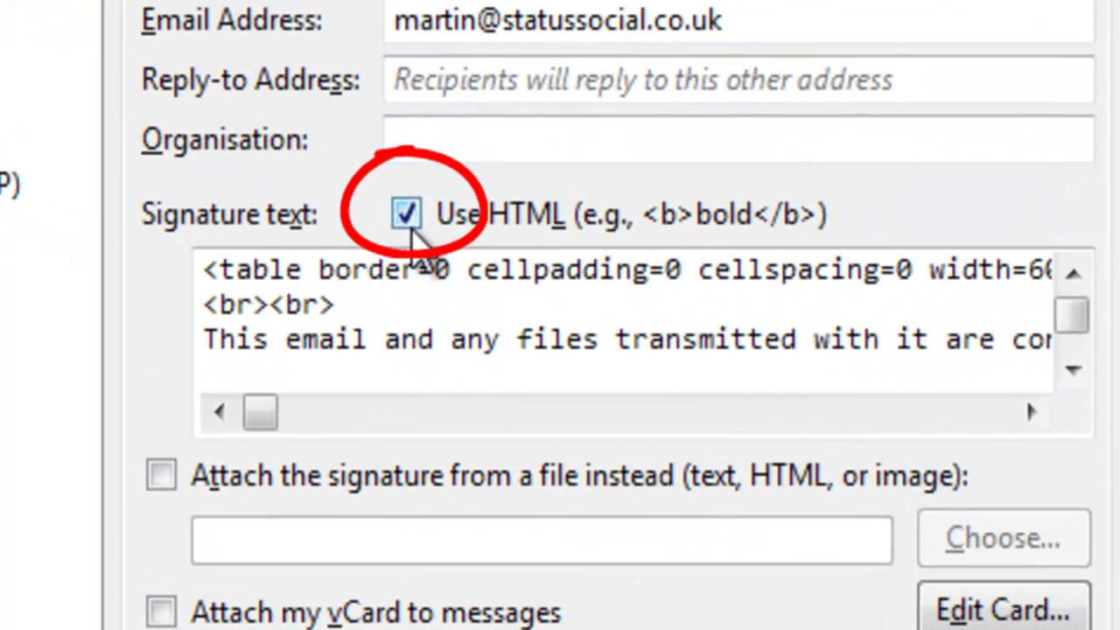
Replace the account's signature text with the copied HTML code, save it, and start a new message to view the signature.
click(404, 293)
key(ctrl+a)
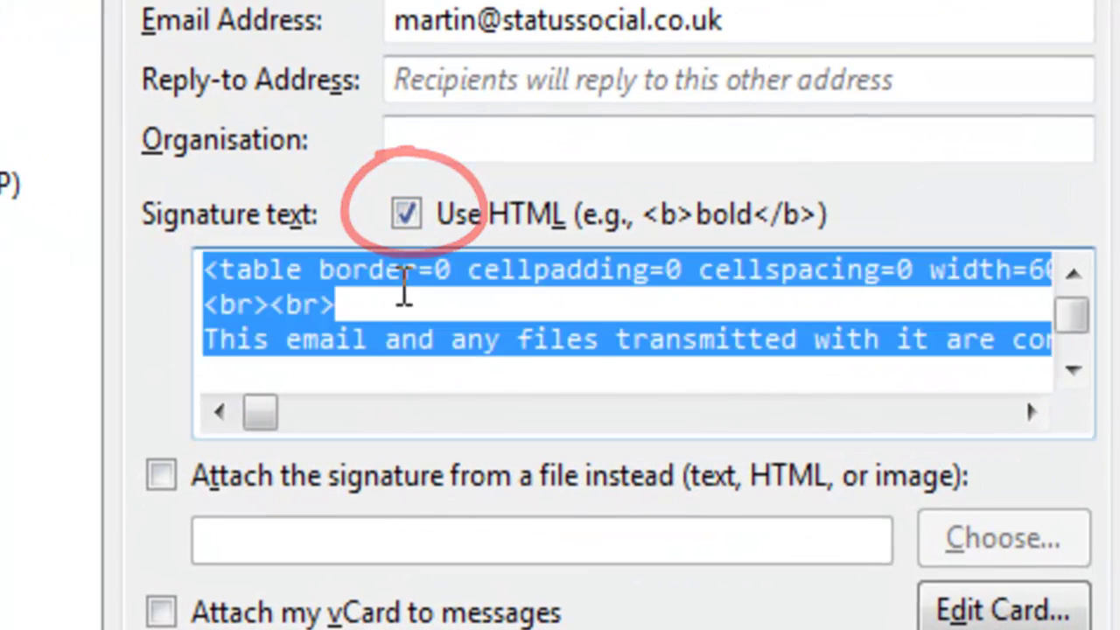
key(ctrl+v)
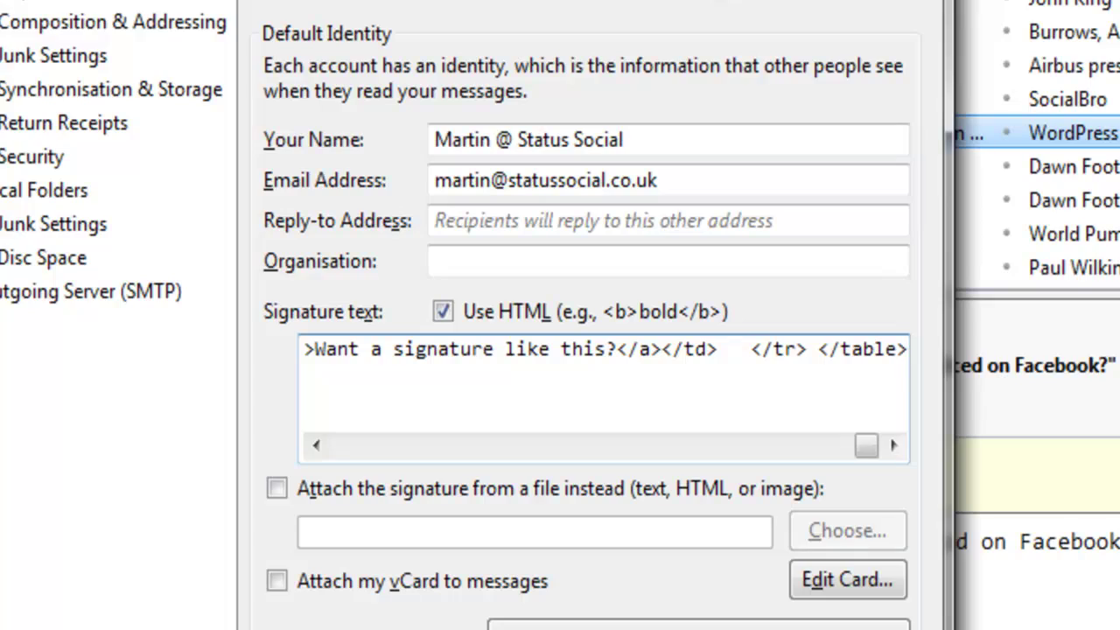
key(Return)
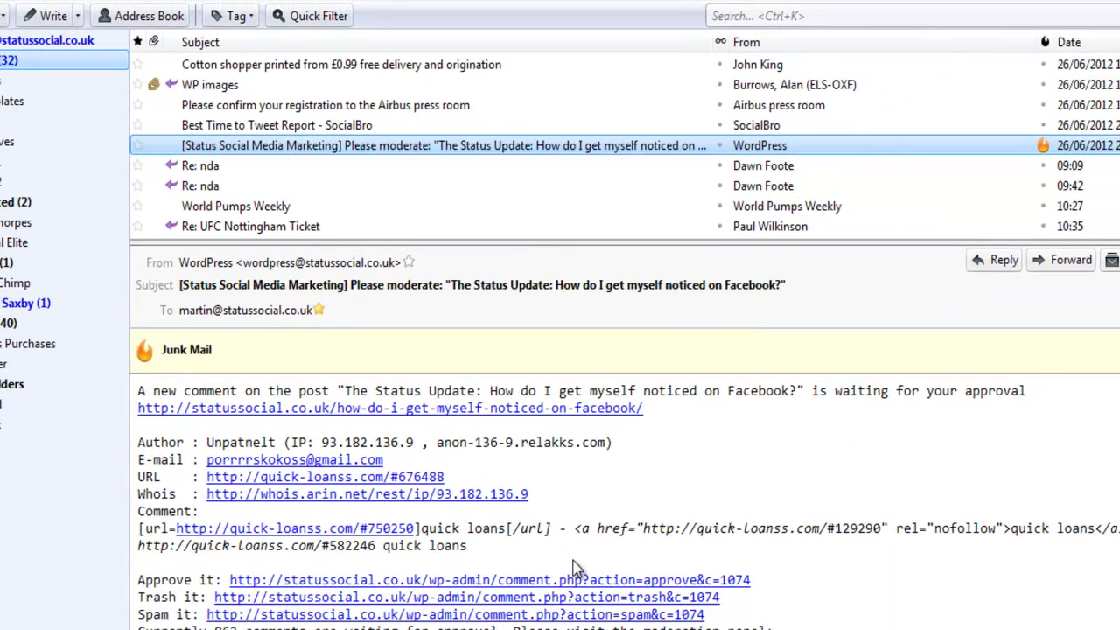
click(50, 19)
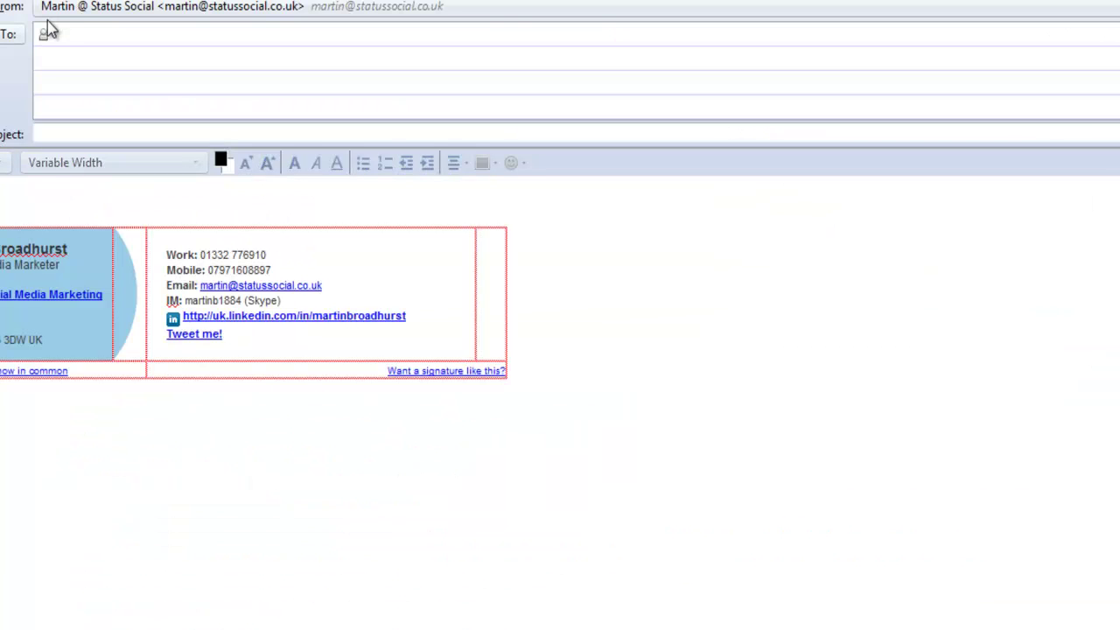